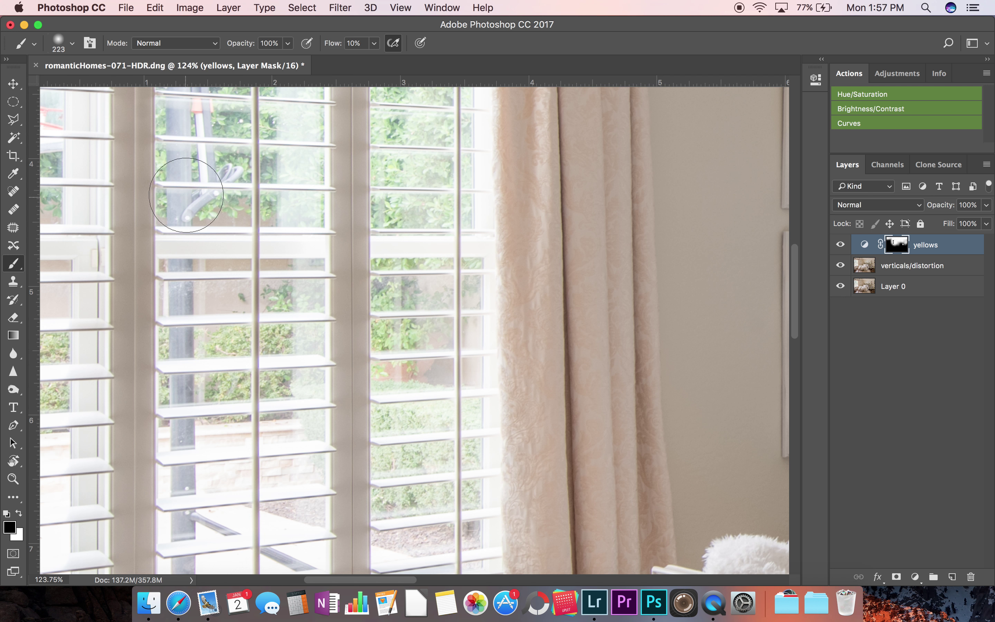
{"action": "scroll", "coordinate": [197, 140], "scroll_direction": "up", "scroll_amount": 5}
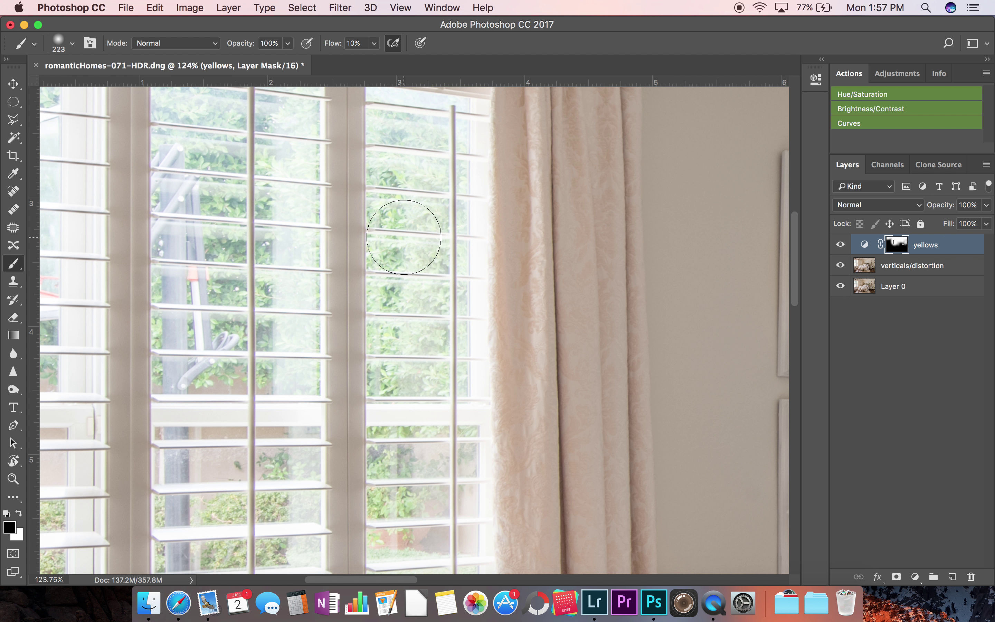
{"action": "left_click_drag", "start_coordinate": [407, 222], "coordinate": [401, 236]}
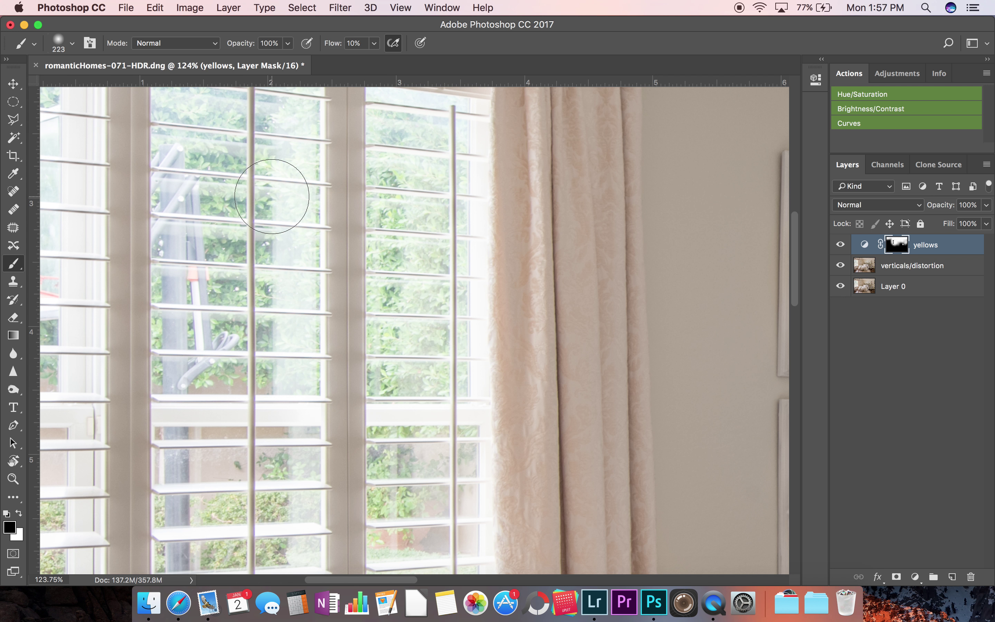
{"action": "mouse_move", "coordinate": [268, 197]}
{"action": "left_mouse_down"}
{"action": "mouse_move", "coordinate": [265, 300]}
{"action": "mouse_move", "coordinate": [276, 253]}
{"action": "left_mouse_up"}
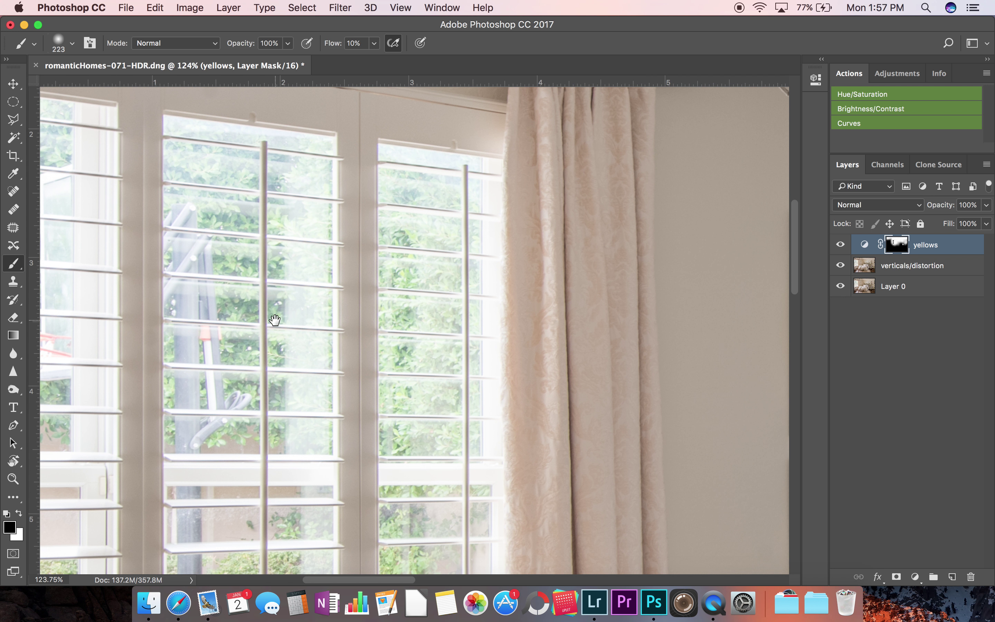
{"action": "left_click_drag", "start_coordinate": [273, 318], "coordinate": [305, 251]}
{"action": "left_click_drag", "start_coordinate": [300, 304], "coordinate": [309, 281]}
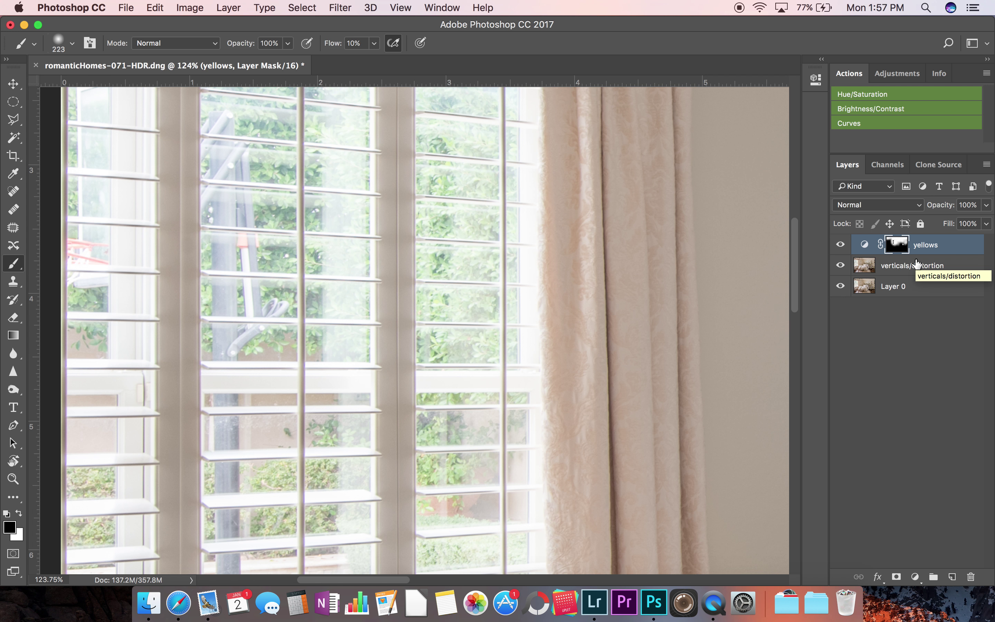
Stamp all visible layers into a new layer above the yellows adjustment and name it "clone"
{"action": "key", "text": "super+alt+shift+e"}
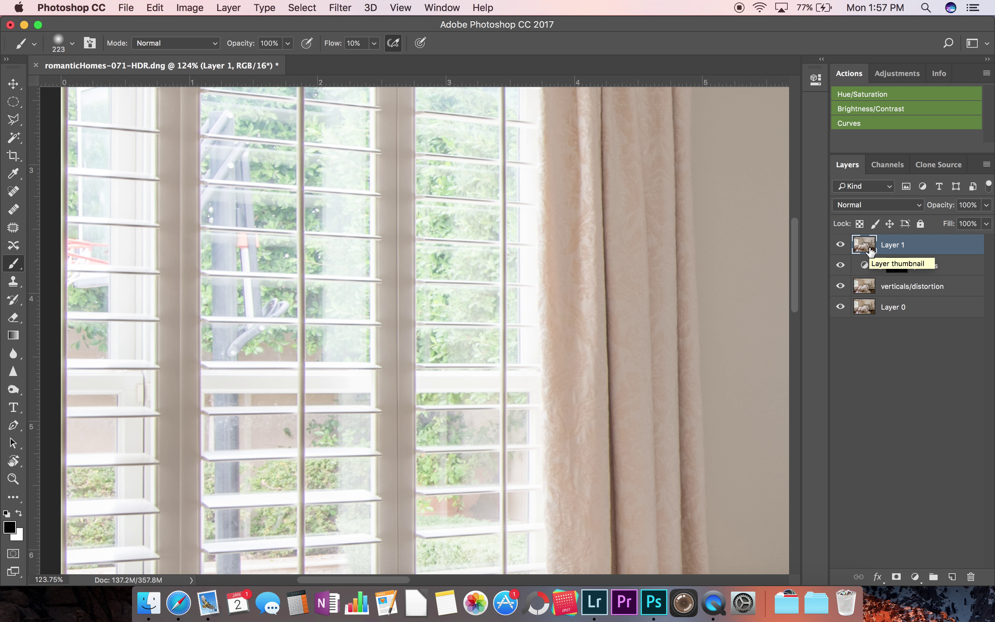
{"action": "double_click", "coordinate": [891, 247]}
{"action": "type", "text": "clone"}
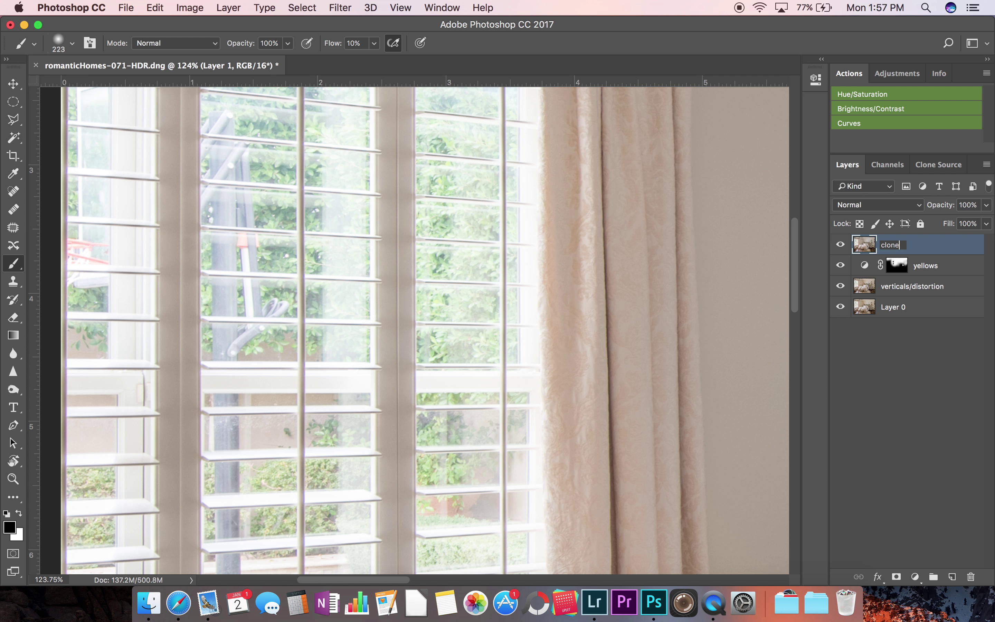
{"action": "key", "text": "Return"}
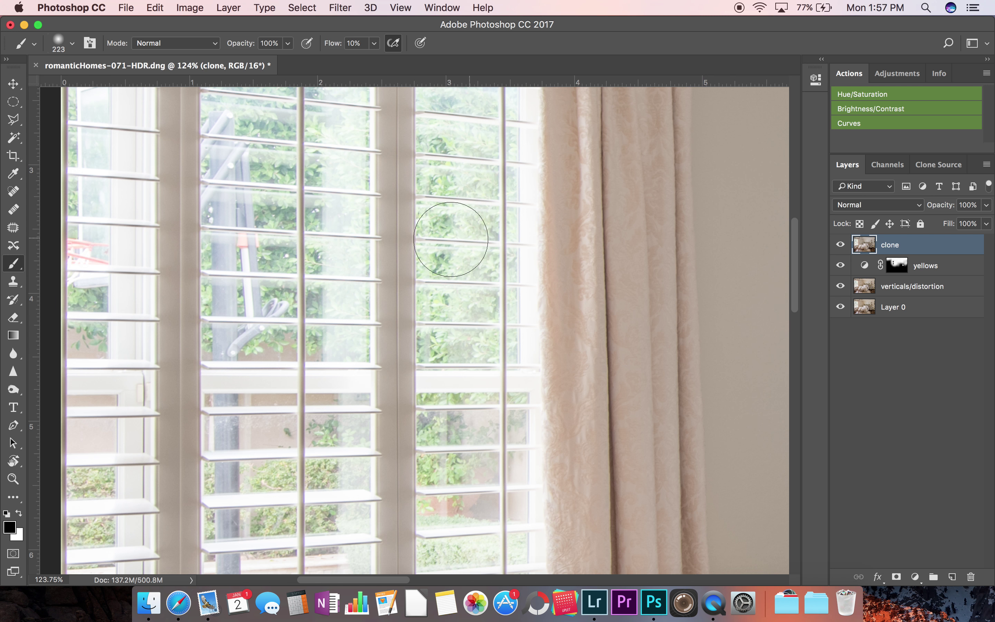
Outline the gap between two shutter slats where the grey pole's top shows in the middle window, using the Polygonal Lasso
{"action": "mouse_move", "coordinate": [294, 177]}
{"action": "left_mouse_down"}
{"action": "mouse_move", "coordinate": [336, 238]}
{"action": "mouse_move", "coordinate": [370, 227]}
{"action": "mouse_move", "coordinate": [341, 249]}
{"action": "mouse_move", "coordinate": [344, 282]}
{"action": "mouse_move", "coordinate": [312, 263]}
{"action": "mouse_move", "coordinate": [243, 279]}
{"action": "left_mouse_up"}
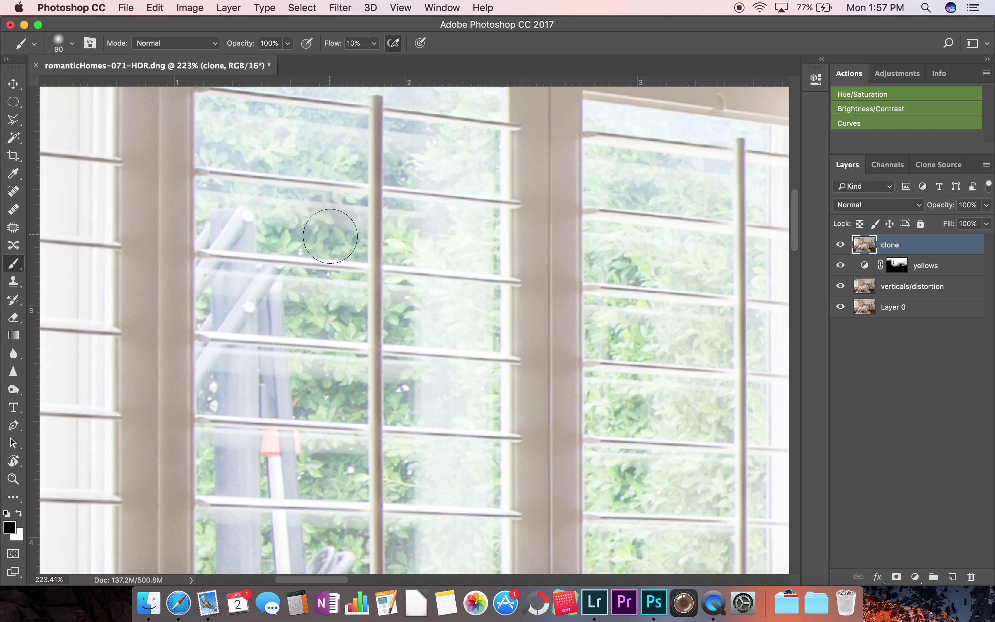
{"action": "key", "text": "super+z"}
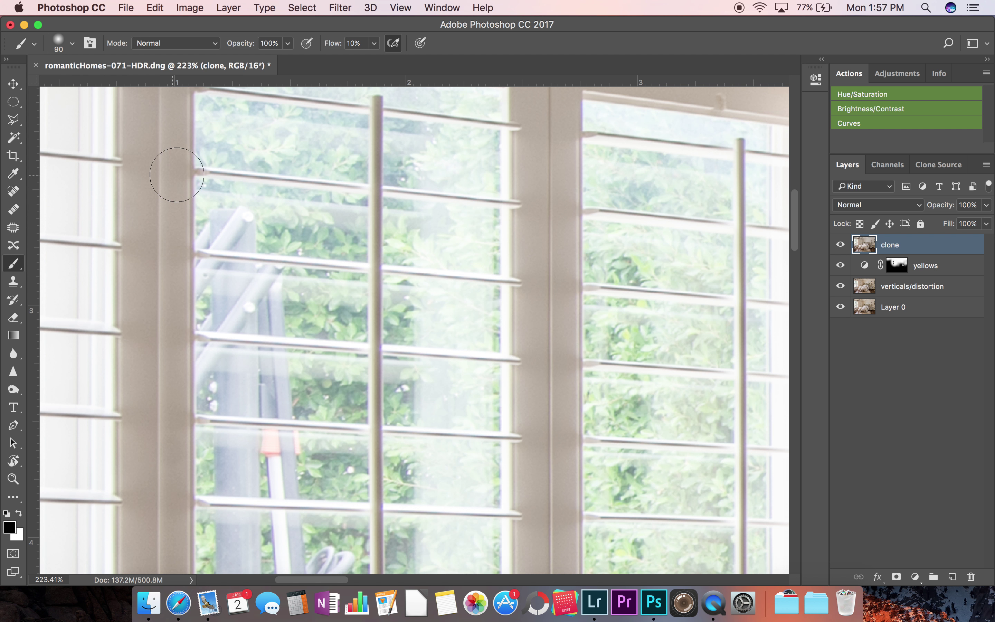
{"action": "key", "text": "l"}
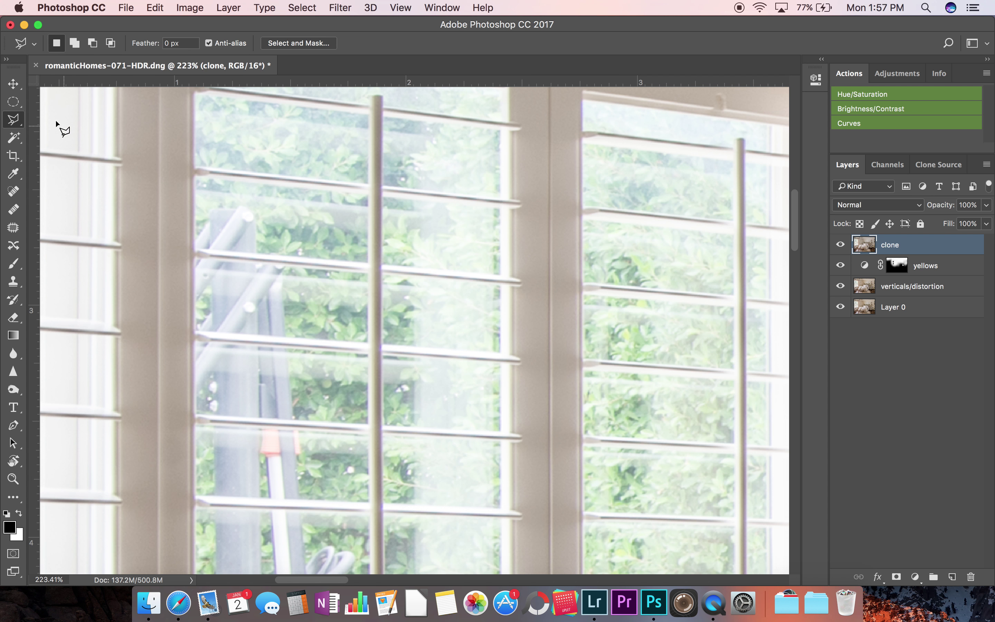
{"action": "left_click", "coordinate": [13, 126]}
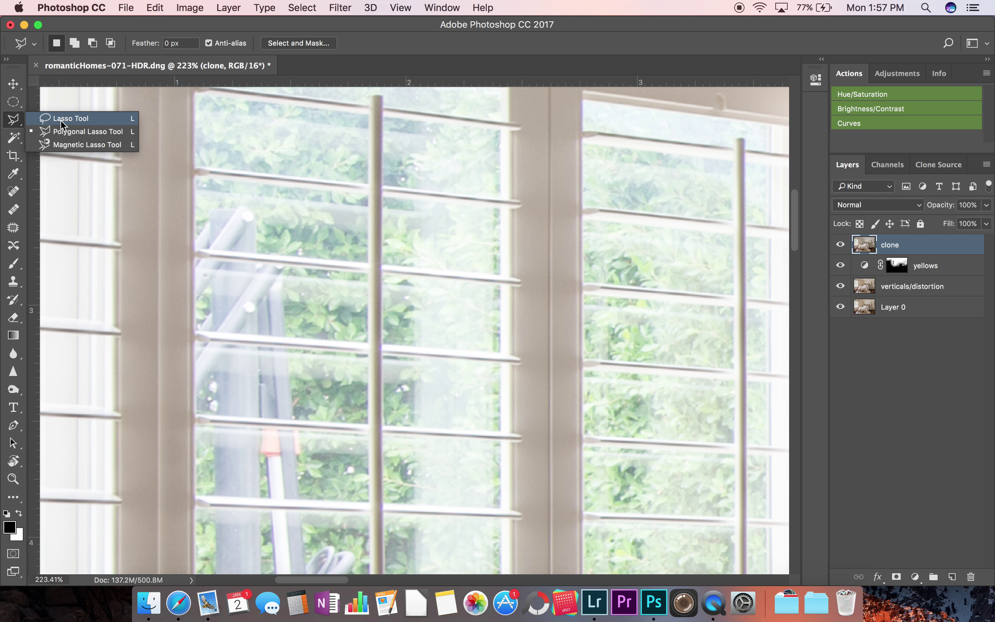
{"action": "left_click", "coordinate": [80, 137]}
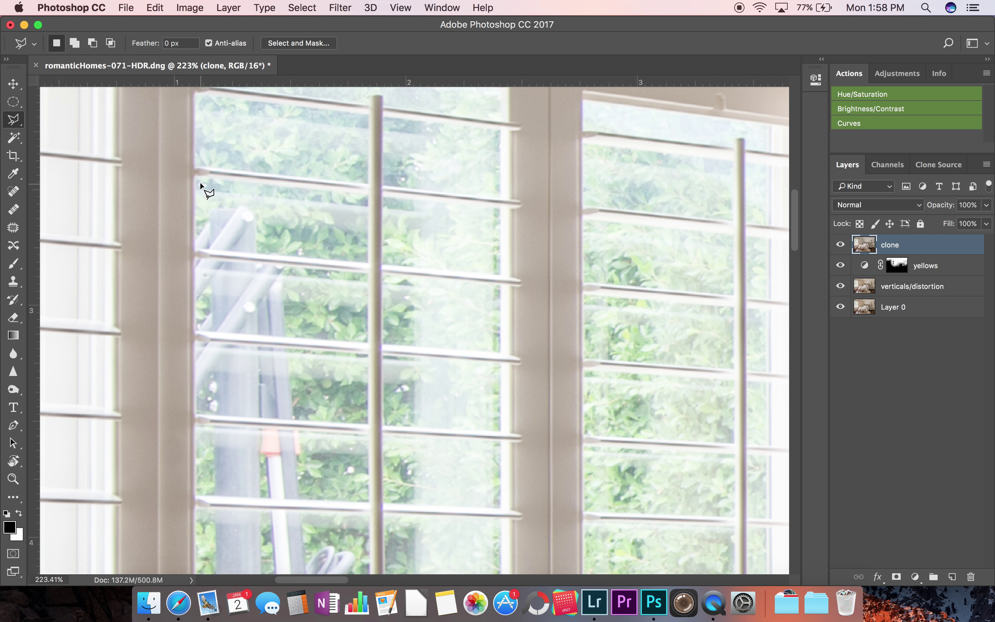
{"action": "key", "text": "super+space"}
{"action": "left_click_drag", "start_coordinate": [377, 272], "coordinate": [398, 270]}
{"action": "scroll", "coordinate": [452, 267], "scroll_direction": "up", "scroll_amount": 2}
{"action": "left_click", "coordinate": [530, 242]}
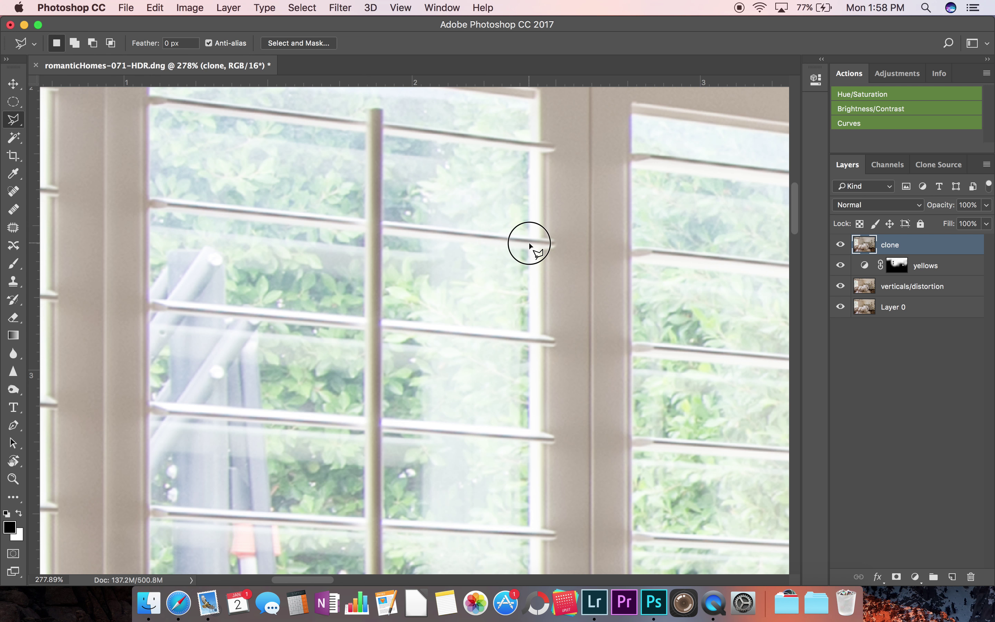
{"action": "left_click", "coordinate": [529, 331]}
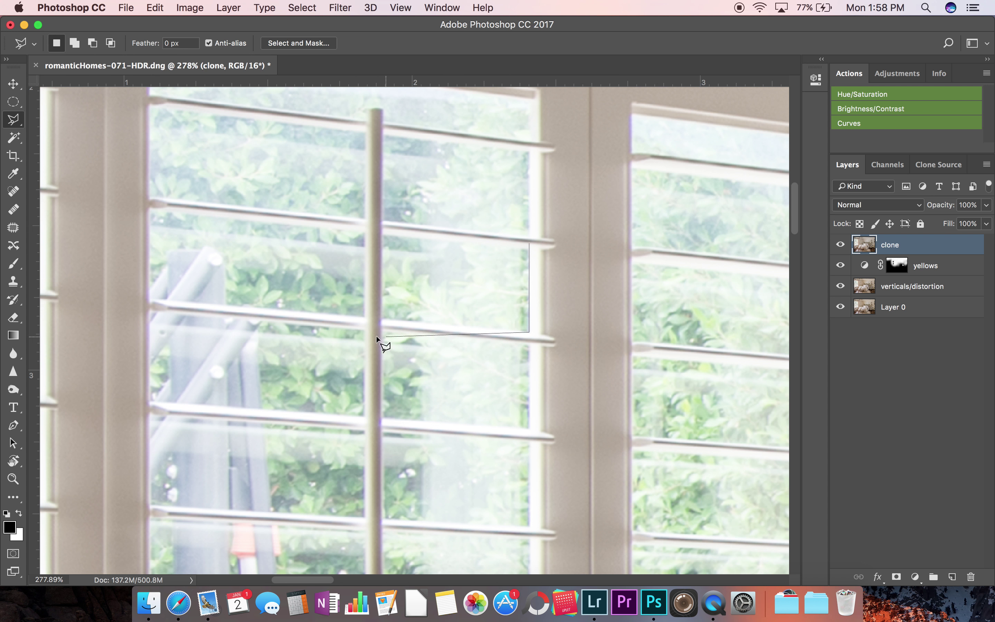
{"action": "left_click", "coordinate": [150, 300]}
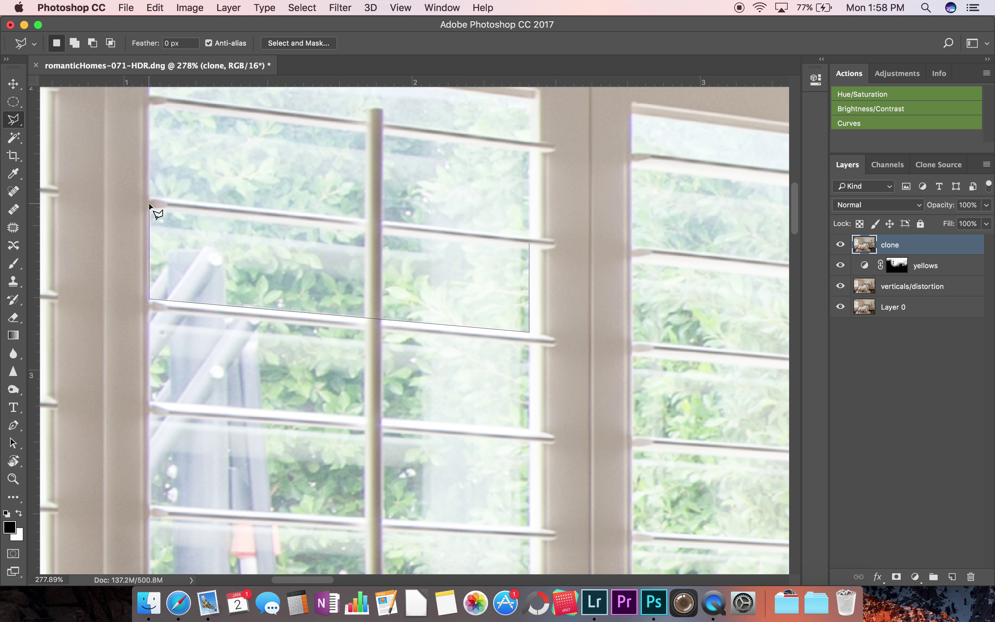
{"action": "left_click", "coordinate": [149, 205]}
{"action": "left_click", "coordinate": [168, 204]}
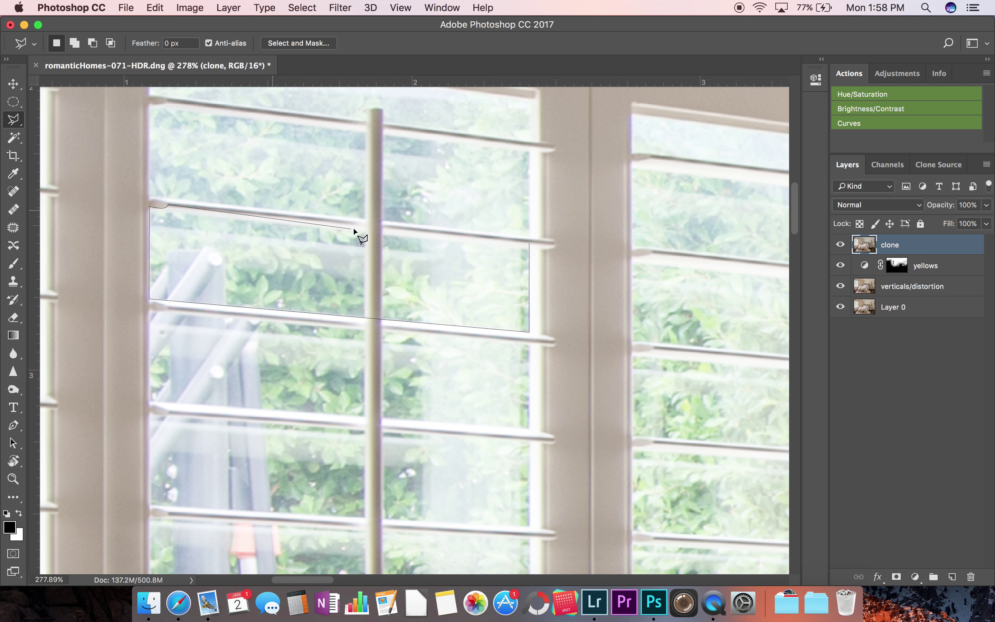
{"action": "left_click", "coordinate": [530, 244]}
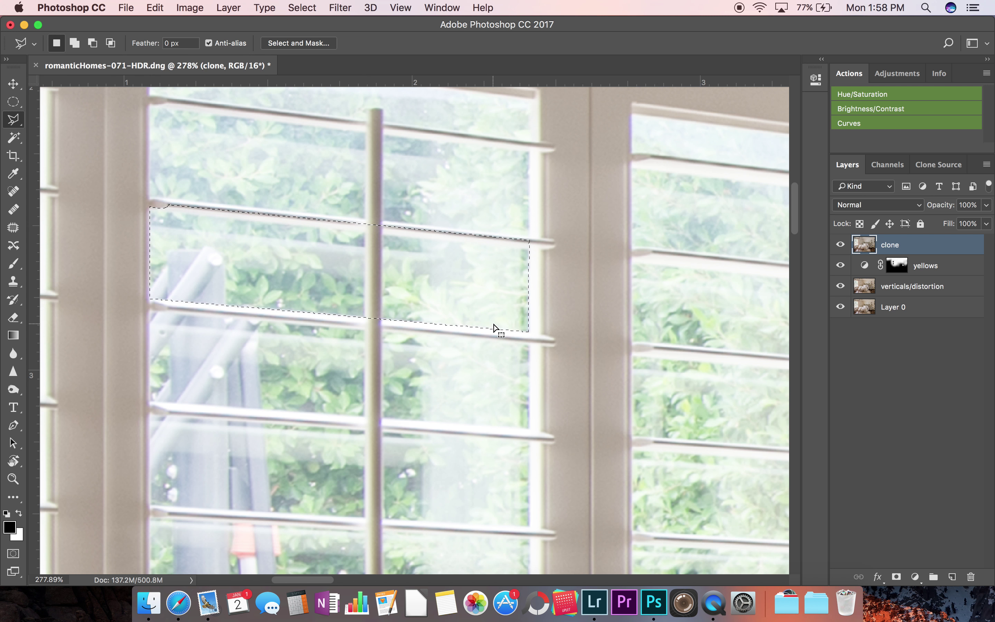
Switch to the Clone Stamp and size its soft brush to 63 px
{"action": "key", "text": "s"}
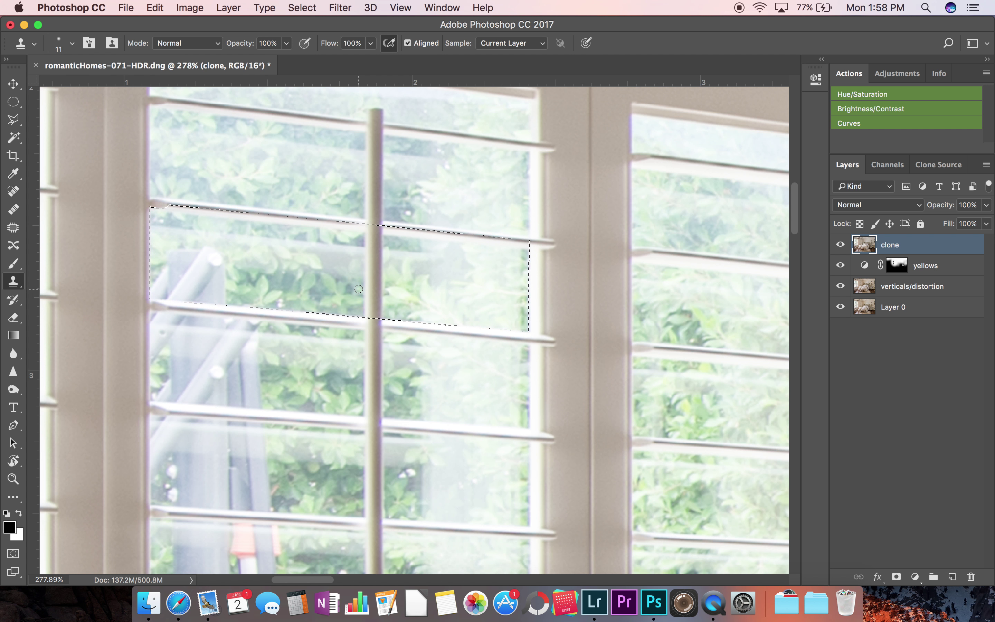
{"action": "left_click_drag", "start_coordinate": [323, 283], "coordinate": [370, 285]}
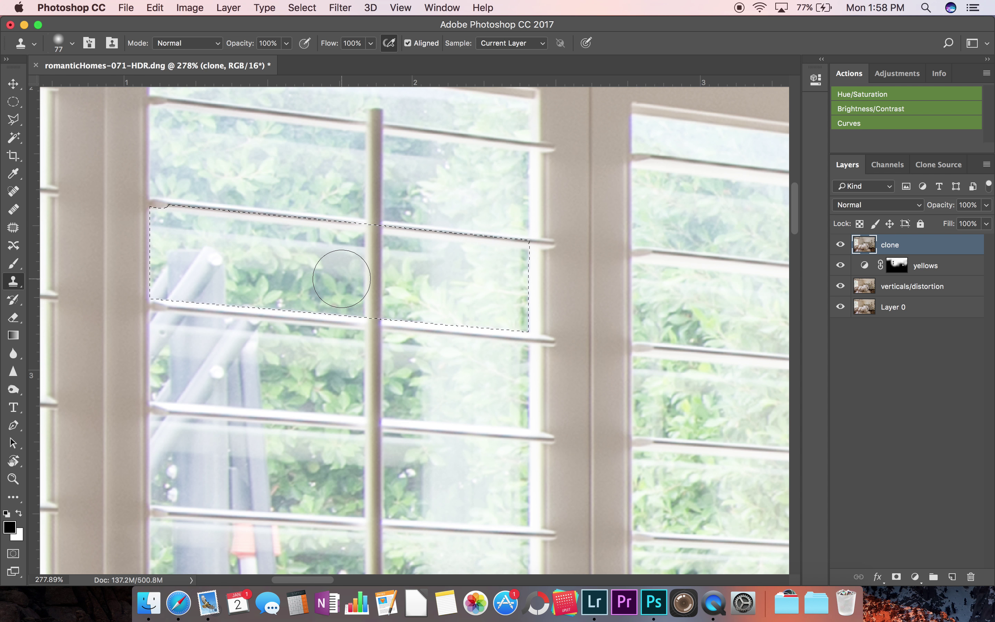
{"action": "key", "text": "bracketright"}
{"action": "key", "text": "bracketright"}
{"action": "key", "text": "bracketright"}
{"action": "key", "text": "bracketright"}
{"action": "key", "text": "bracketright"}
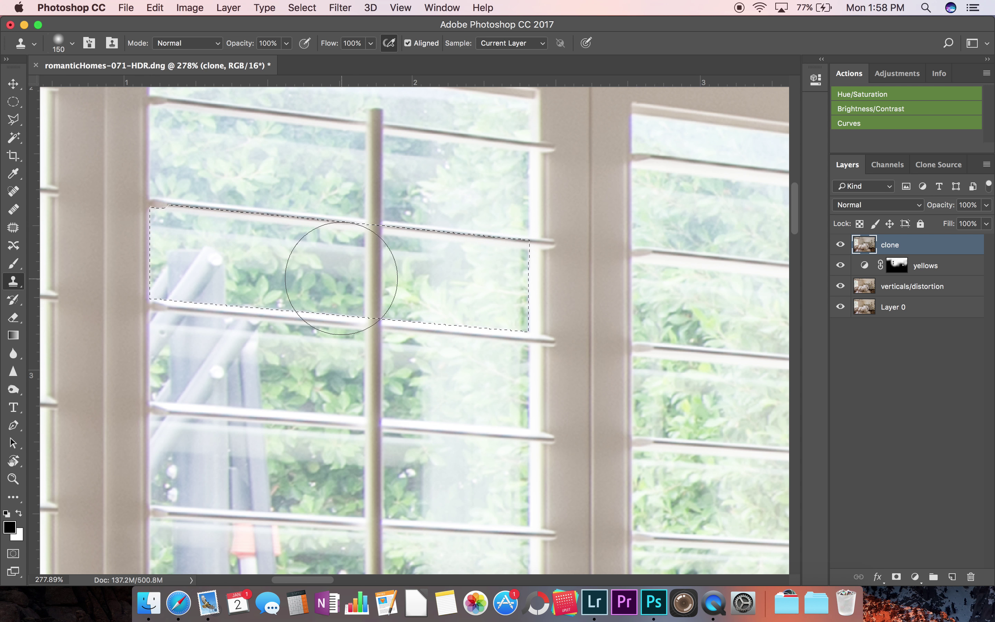
{"action": "key", "text": "bracketleft"}
{"action": "key", "text": "bracketleft"}
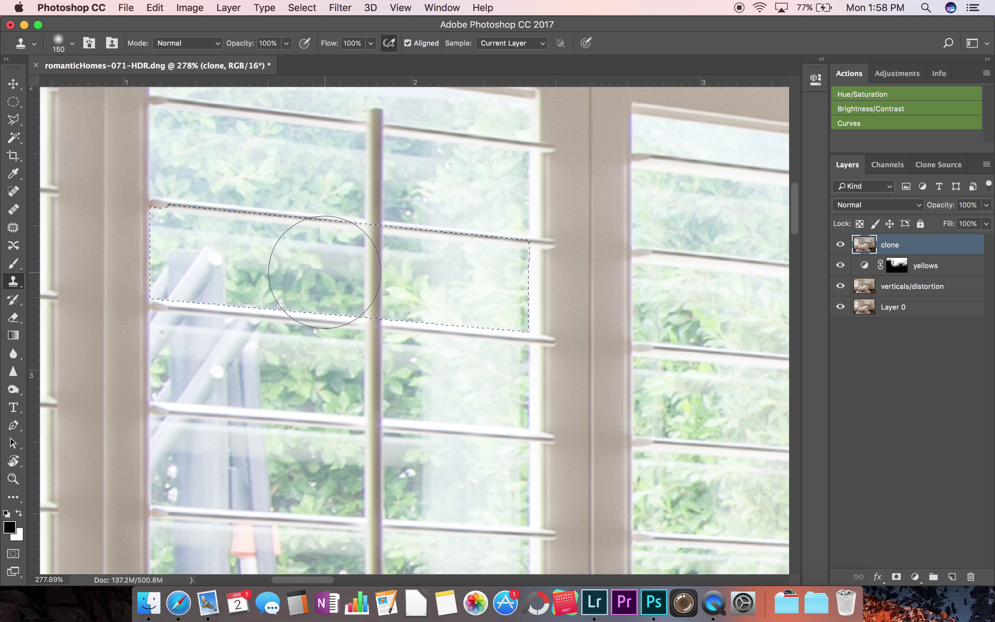
{"action": "left_click_drag", "start_coordinate": [329, 272], "coordinate": [255, 288]}
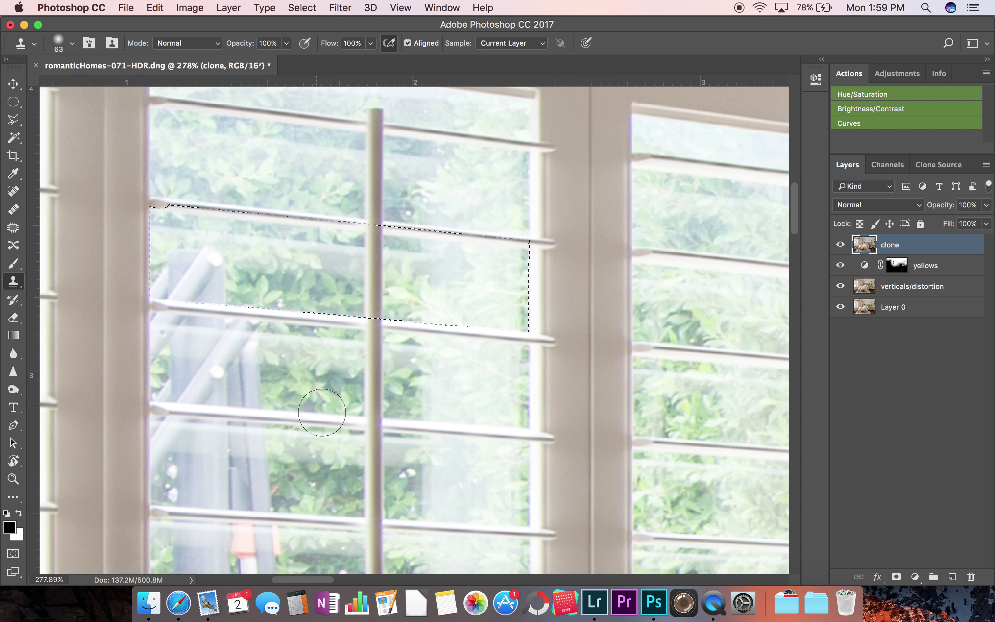
Clone nearby foliage over the top of the grey pole inside the selected slat gap, and clear the selection
{"action": "scroll", "coordinate": [358, 459], "scroll_direction": "down", "scroll_amount": 5}
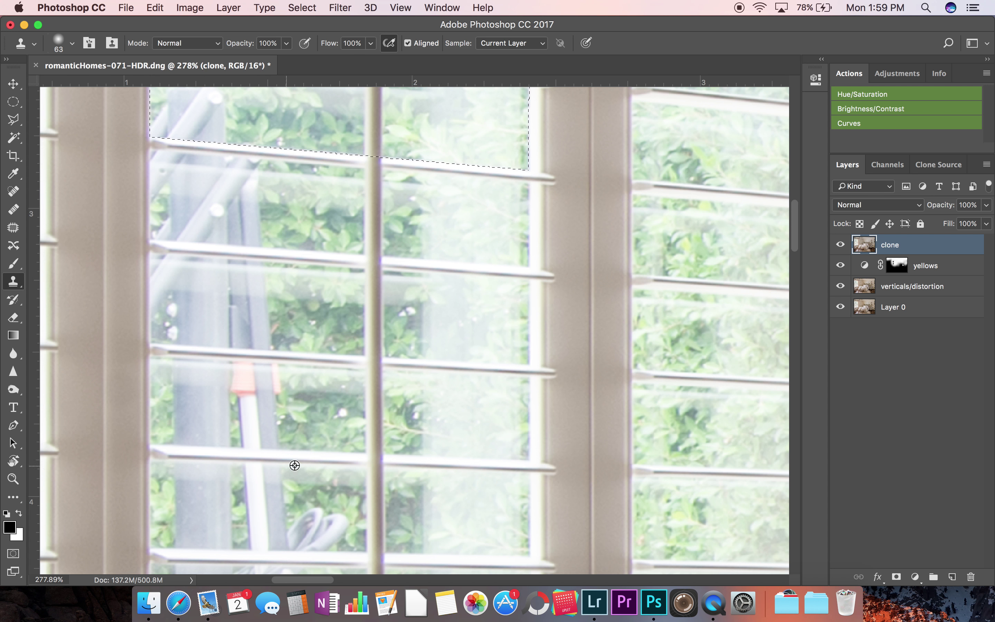
{"action": "scroll", "coordinate": [350, 316], "scroll_direction": "up", "scroll_amount": 3}
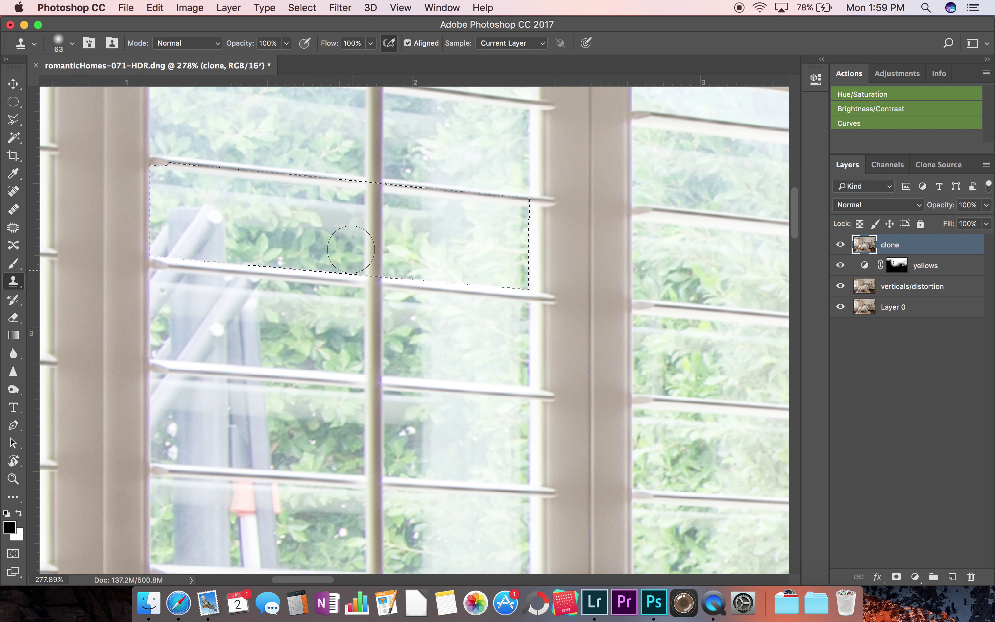
{"action": "left_click", "coordinate": [314, 231], "text": "alt"}
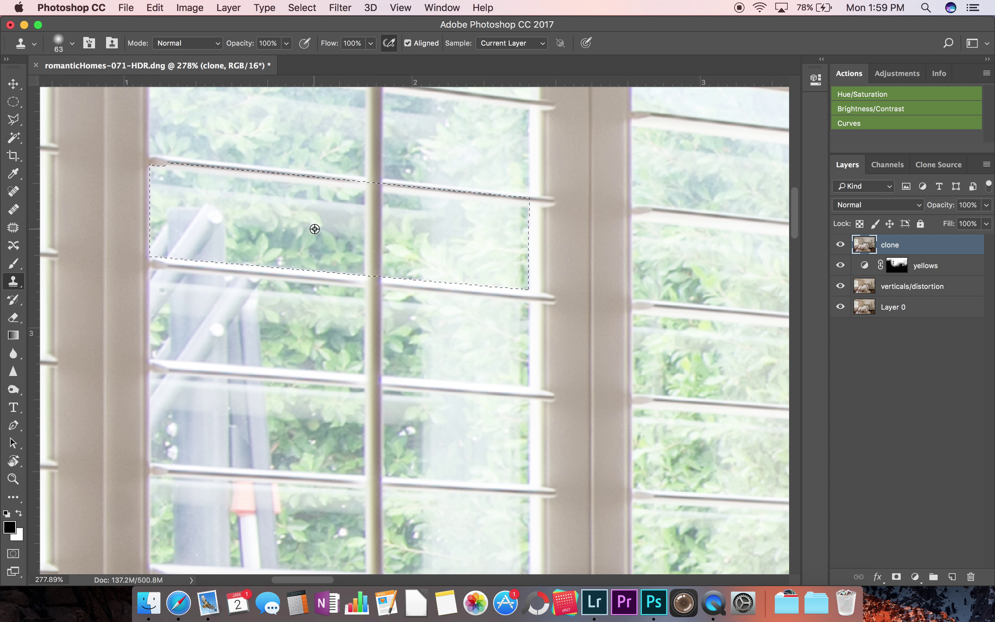
{"action": "mouse_move", "coordinate": [220, 222]}
{"action": "left_mouse_down"}
{"action": "mouse_move", "coordinate": [174, 222]}
{"action": "mouse_move", "coordinate": [205, 211]}
{"action": "mouse_move", "coordinate": [198, 221]}
{"action": "mouse_move", "coordinate": [230, 242]}
{"action": "mouse_move", "coordinate": [165, 243]}
{"action": "left_mouse_up"}
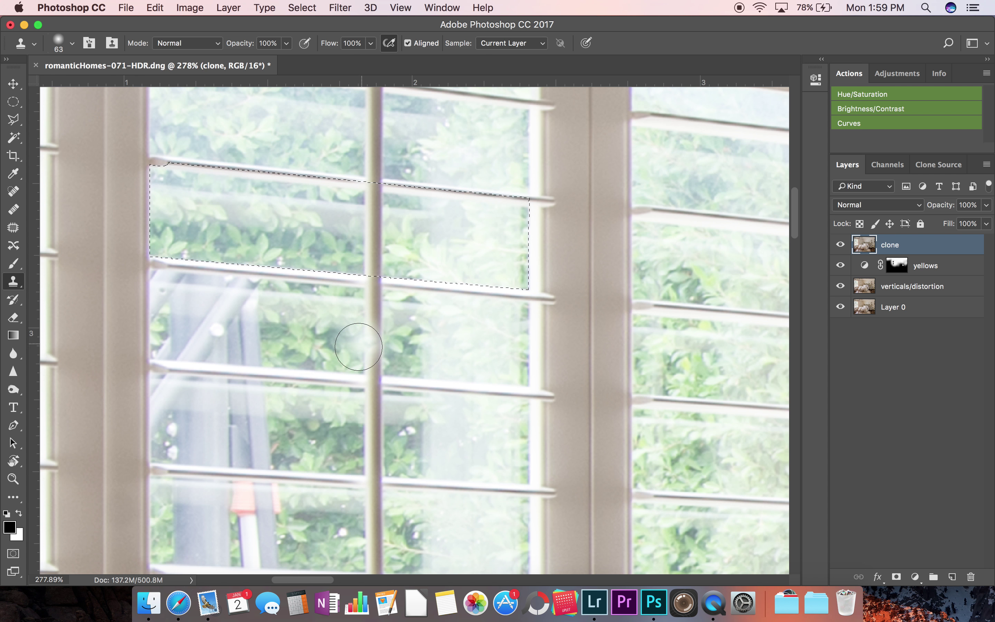
{"action": "key", "text": "super+d"}
Clone over the leftover dark vertical streak in the retouched slat gap with a 55 px brush
{"action": "left_click_drag", "start_coordinate": [356, 360], "coordinate": [373, 333]}
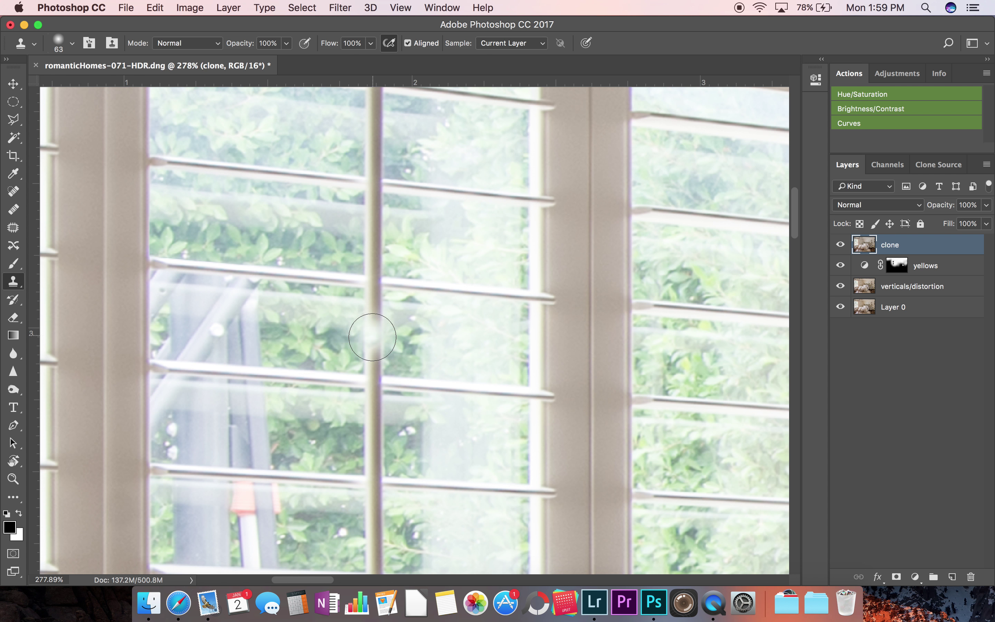
{"action": "key", "text": "super+z"}
{"action": "mouse_move", "coordinate": [504, 266]}
{"action": "left_mouse_down"}
{"action": "mouse_move", "coordinate": [444, 283]}
{"action": "mouse_move", "coordinate": [482, 293]}
{"action": "left_mouse_up"}
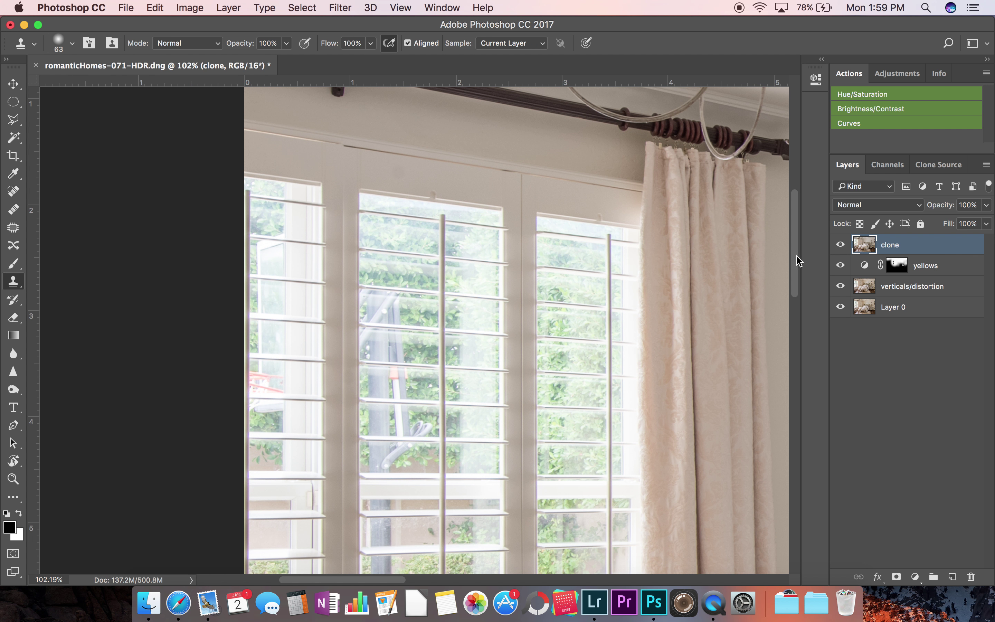
{"action": "key", "text": "z"}
{"action": "left_click_drag", "start_coordinate": [389, 288], "coordinate": [475, 284]}
{"action": "key", "text": "s"}
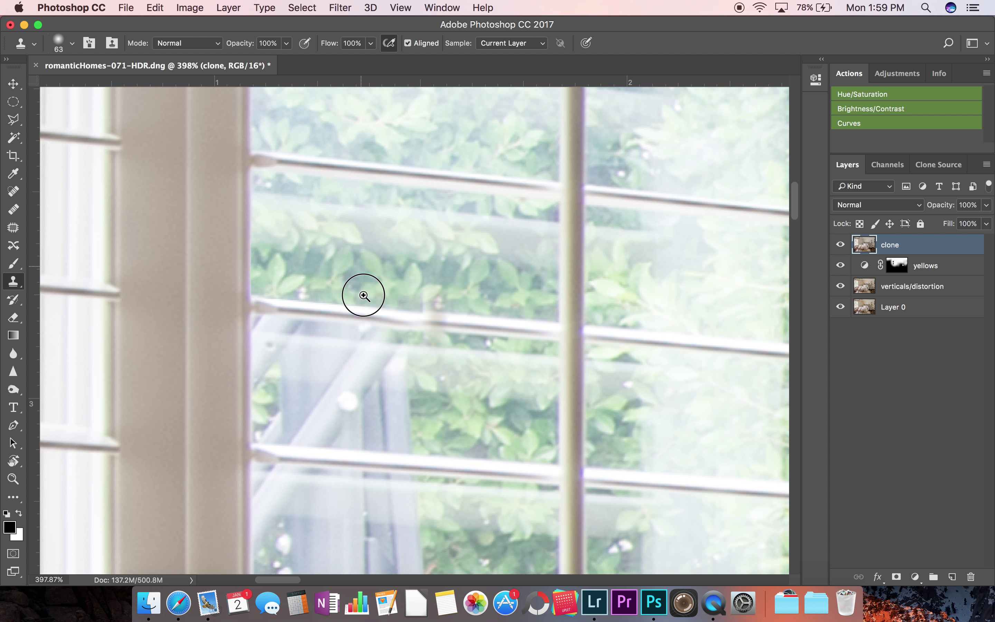
{"action": "scroll", "coordinate": [354, 276], "scroll_direction": "up", "scroll_amount": 3}
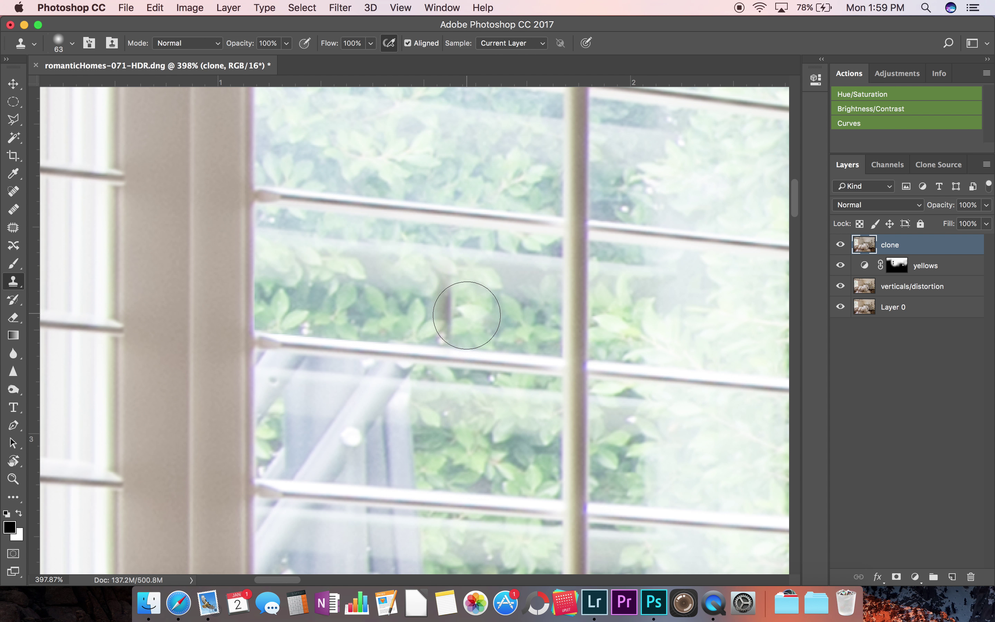
{"action": "left_click_drag", "start_coordinate": [454, 300], "coordinate": [443, 305]}
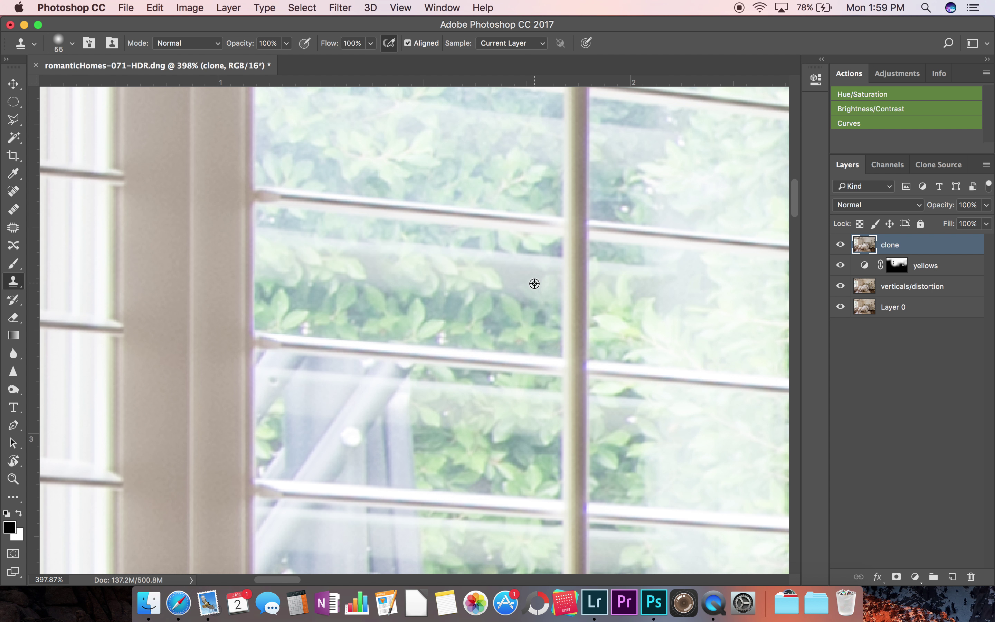
Blend the retouched slat gap by cloning leaves from its centre over the patch nearer the window frame
{"action": "left_click", "coordinate": [493, 323]}
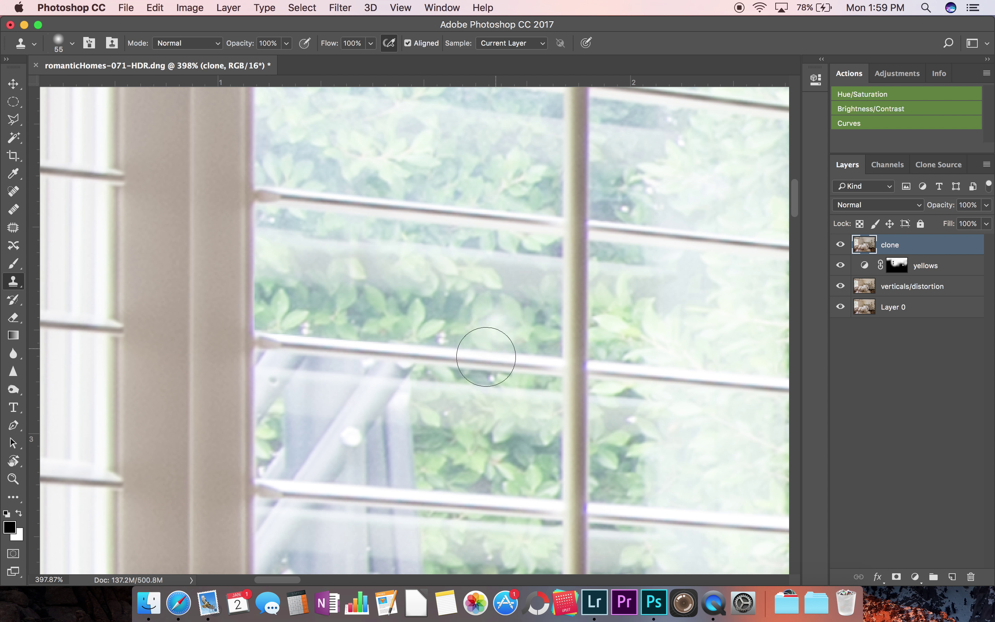
{"action": "key", "text": "super+z"}
{"action": "left_click_drag", "start_coordinate": [477, 366], "coordinate": [419, 387]}
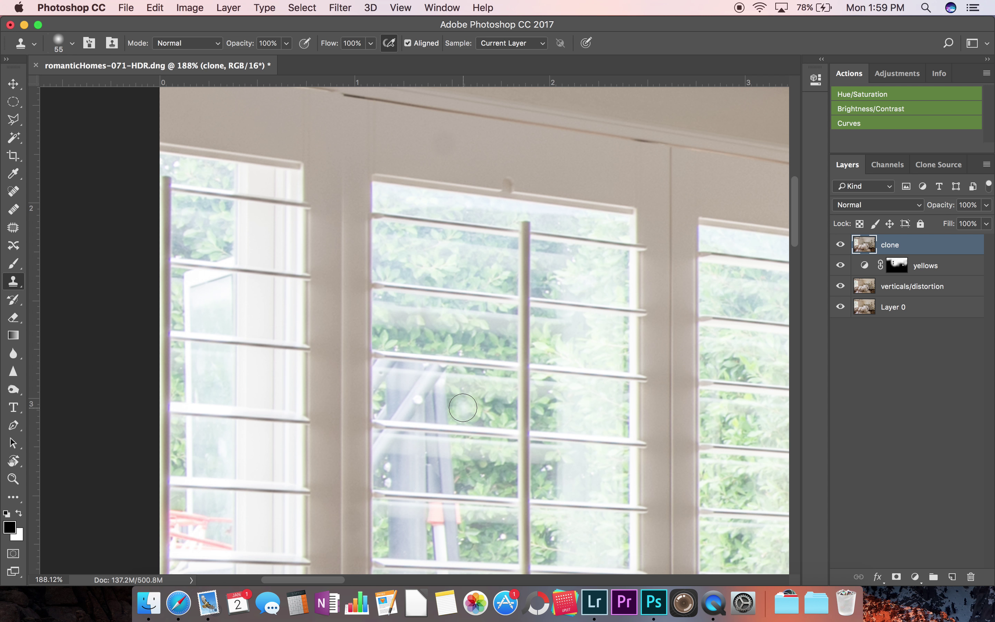
{"action": "key", "text": "z"}
{"action": "mouse_move", "coordinate": [467, 340]}
{"action": "left_mouse_down"}
{"action": "mouse_move", "coordinate": [501, 341]}
{"action": "mouse_move", "coordinate": [520, 326]}
{"action": "left_mouse_up"}
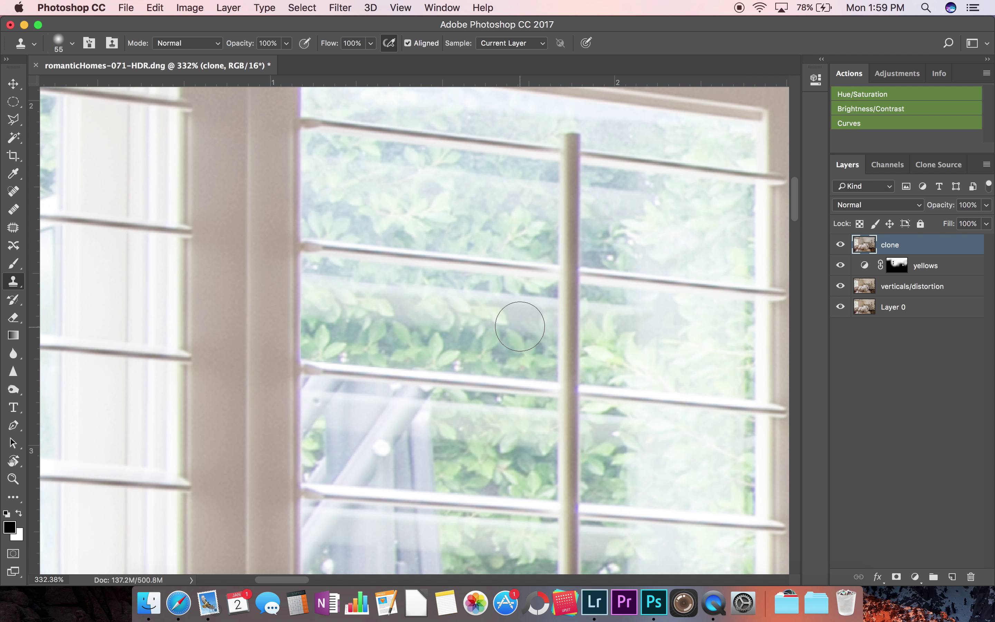
{"action": "left_click", "coordinate": [439, 310], "text": "alt"}
{"action": "left_click_drag", "start_coordinate": [372, 294], "coordinate": [374, 299]}
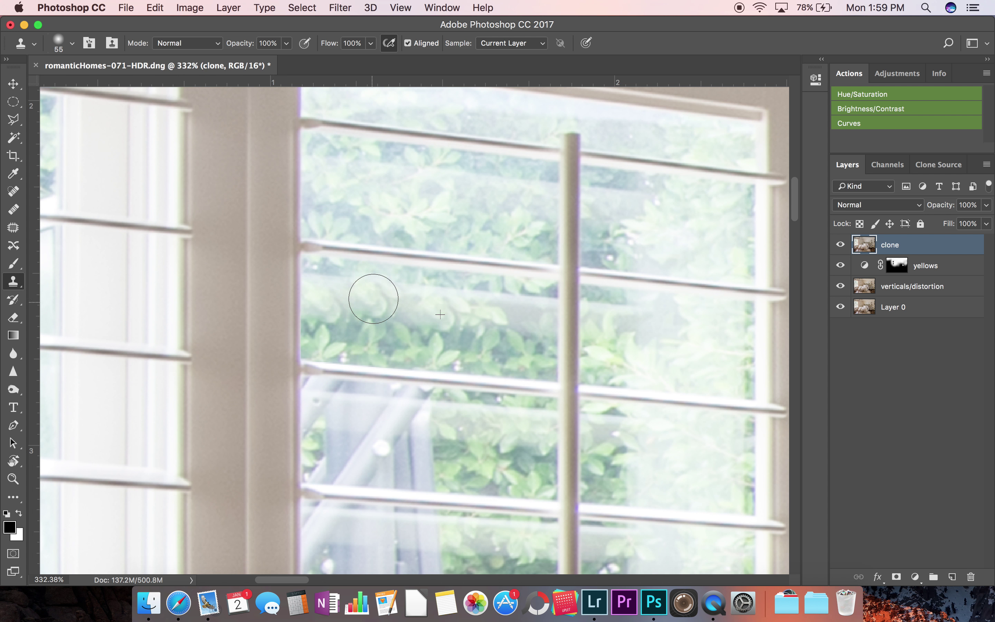
Touch up the foliage inside the retouched slat gap by cloning nearby leaves with a 22 px brush
{"action": "mouse_move", "coordinate": [448, 321]}
{"action": "left_mouse_down"}
{"action": "mouse_move", "coordinate": [402, 311]}
{"action": "mouse_move", "coordinate": [431, 292]}
{"action": "mouse_move", "coordinate": [357, 280]}
{"action": "left_mouse_up"}
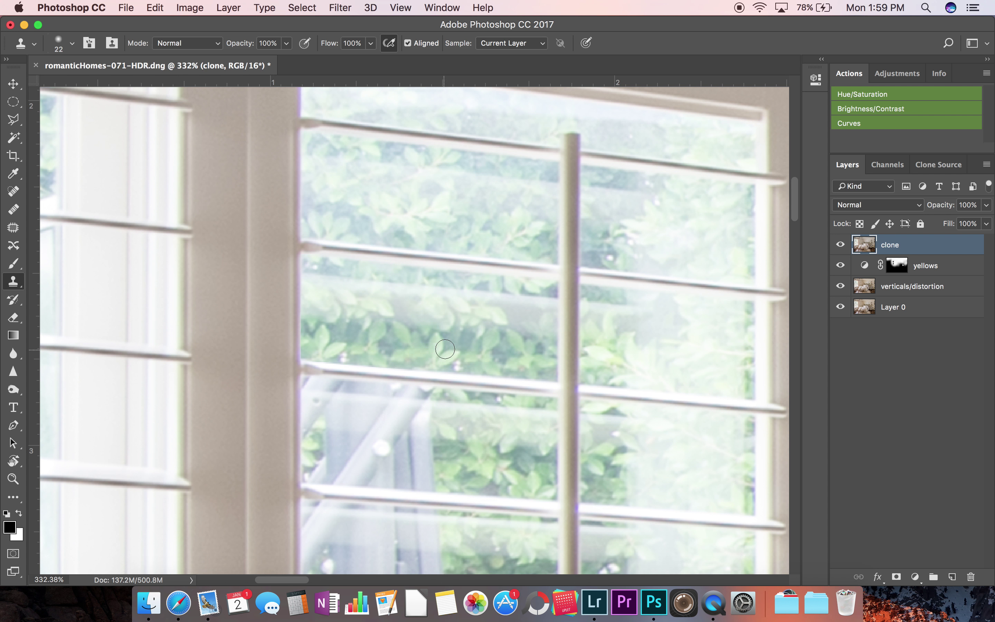
{"action": "mouse_move", "coordinate": [445, 349]}
{"action": "left_mouse_down"}
{"action": "mouse_move", "coordinate": [402, 344]}
{"action": "mouse_move", "coordinate": [411, 344]}
{"action": "left_mouse_up"}
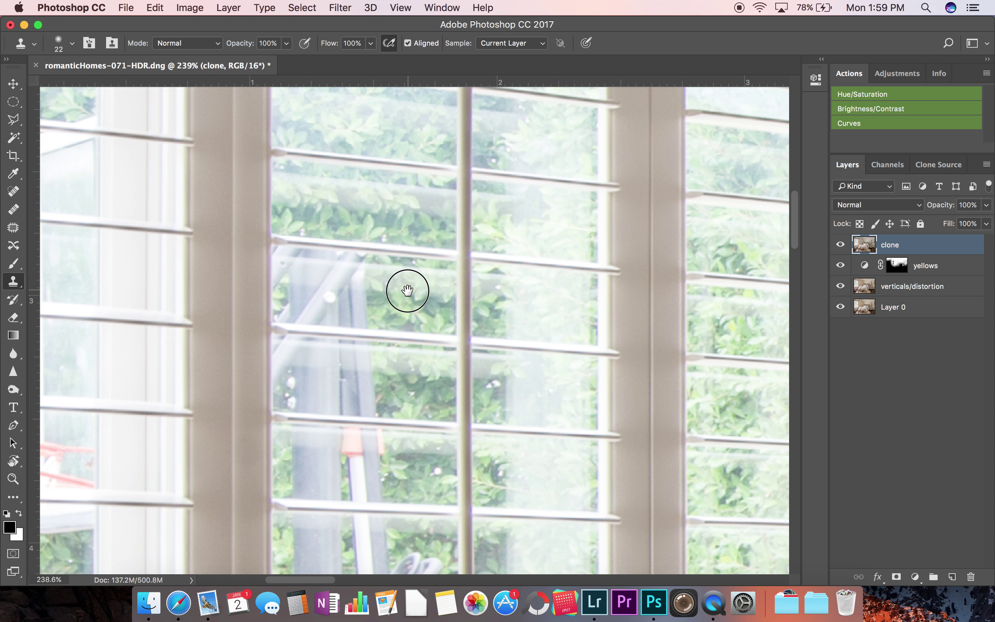
Outline the narrow wall opening beneath the white window rail, between the frame and the centre tilt rod, with the Polygonal Lasso
{"action": "mouse_move", "coordinate": [406, 443]}
{"action": "left_mouse_down"}
{"action": "mouse_move", "coordinate": [378, 433]}
{"action": "mouse_move", "coordinate": [391, 482]}
{"action": "mouse_move", "coordinate": [400, 364]}
{"action": "left_mouse_up"}
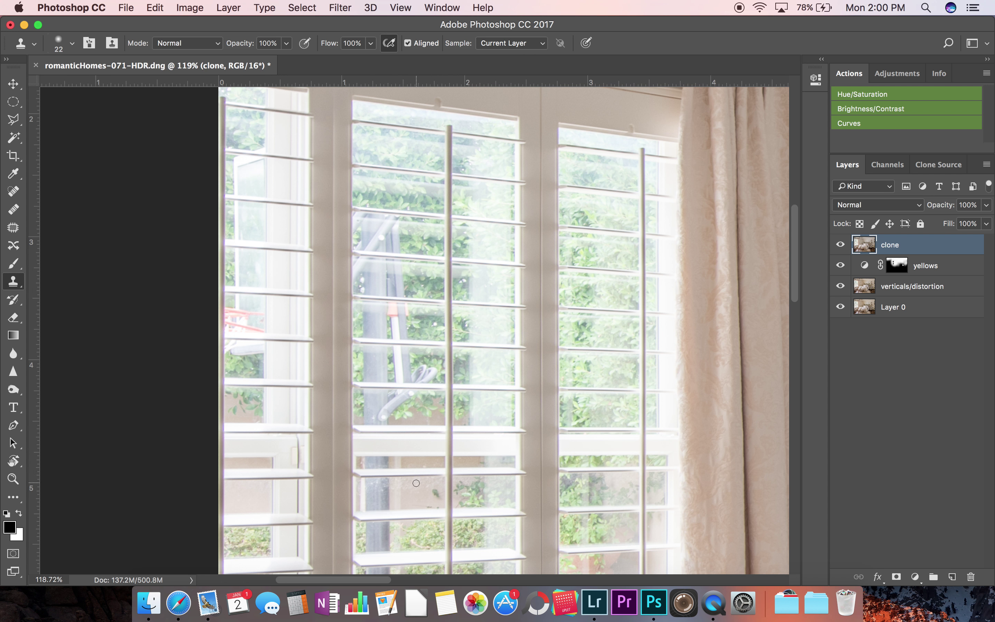
{"action": "mouse_move", "coordinate": [416, 483]}
{"action": "left_mouse_down"}
{"action": "mouse_move", "coordinate": [411, 377]}
{"action": "mouse_move", "coordinate": [437, 356]}
{"action": "mouse_move", "coordinate": [491, 358]}
{"action": "mouse_move", "coordinate": [437, 357]}
{"action": "left_mouse_up"}
{"action": "key", "text": "l"}
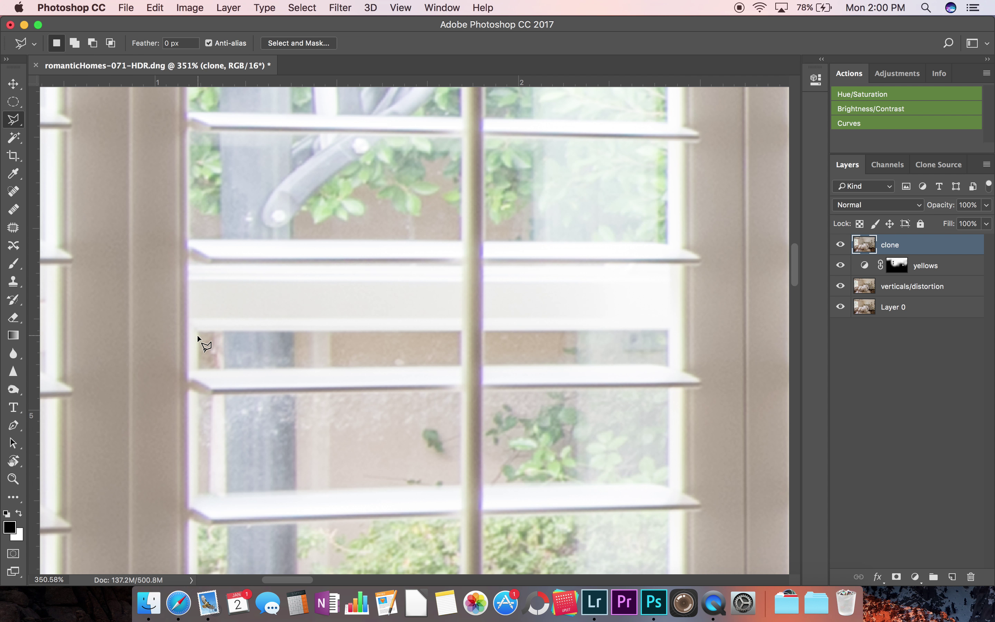
{"action": "left_click", "coordinate": [198, 369]}
{"action": "left_click", "coordinate": [460, 330]}
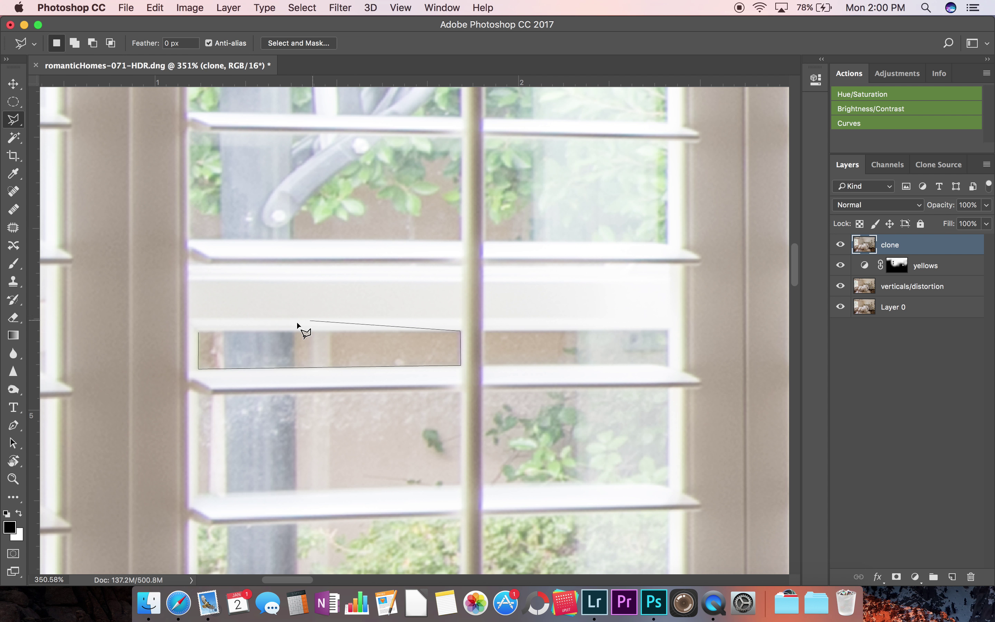
{"action": "left_click", "coordinate": [198, 332]}
Clone the beige wall over the grey pole inside the selection, refine the end near the frame with a 26 px brush, and clear the selection
{"action": "key", "text": "s"}
{"action": "left_click_drag", "start_coordinate": [369, 347], "coordinate": [423, 351]}
{"action": "left_click_drag", "start_coordinate": [322, 349], "coordinate": [322, 347]}
{"action": "key", "text": "cmd+z"}
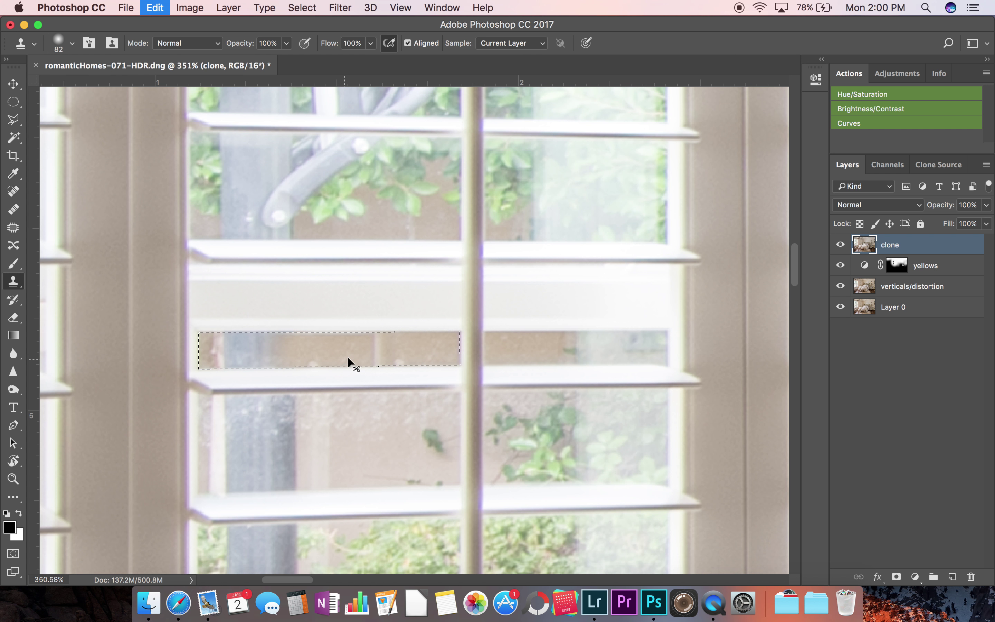
{"action": "mouse_move", "coordinate": [382, 351]}
{"action": "left_mouse_down"}
{"action": "mouse_move", "coordinate": [217, 350]}
{"action": "mouse_move", "coordinate": [264, 352]}
{"action": "left_mouse_up"}
{"action": "left_click_drag", "start_coordinate": [286, 358], "coordinate": [304, 353]}
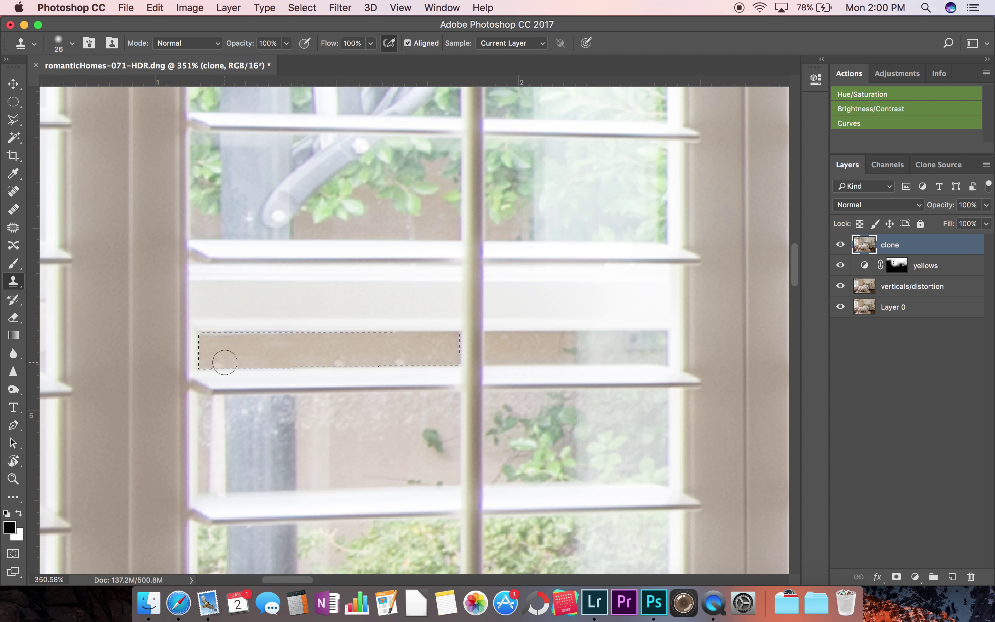
{"action": "left_click", "coordinate": [297, 363], "text": "alt"}
{"action": "mouse_move", "coordinate": [331, 365]}
{"action": "left_mouse_down"}
{"action": "mouse_move", "coordinate": [402, 363]}
{"action": "mouse_move", "coordinate": [423, 376]}
{"action": "mouse_move", "coordinate": [360, 402]}
{"action": "left_mouse_up"}
Compare the whole shuttered window with the "clone" layer hidden and shown
{"action": "key", "text": "super+space"}
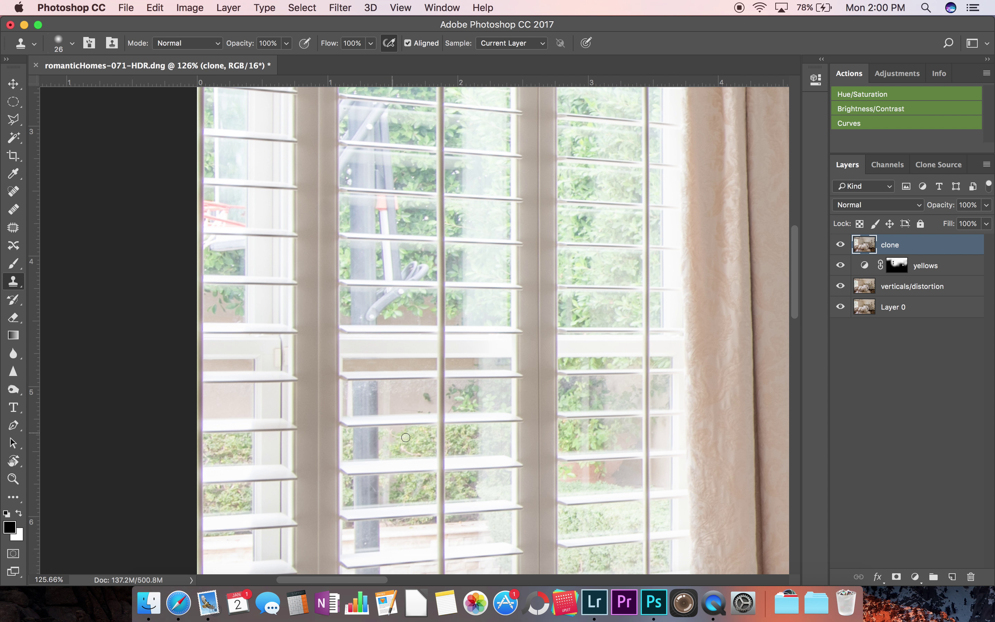
{"action": "key", "text": "super+space"}
{"action": "left_click_drag", "start_coordinate": [480, 393], "coordinate": [469, 268]}
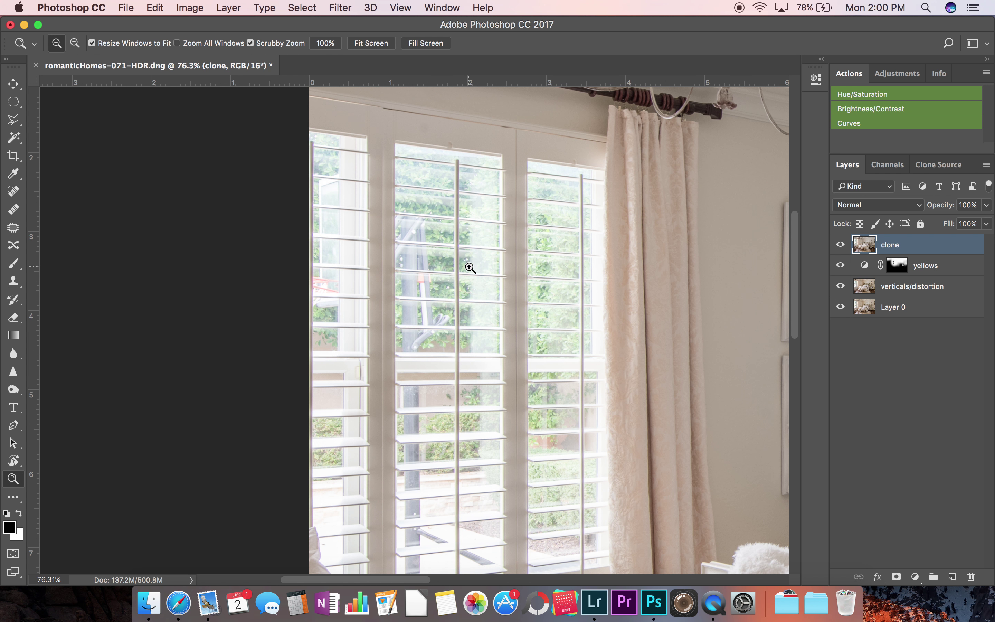
{"action": "left_click", "coordinate": [841, 245]}
{"action": "left_click", "coordinate": [841, 246]}
{"action": "left_click_drag", "start_coordinate": [417, 451], "coordinate": [427, 391]}
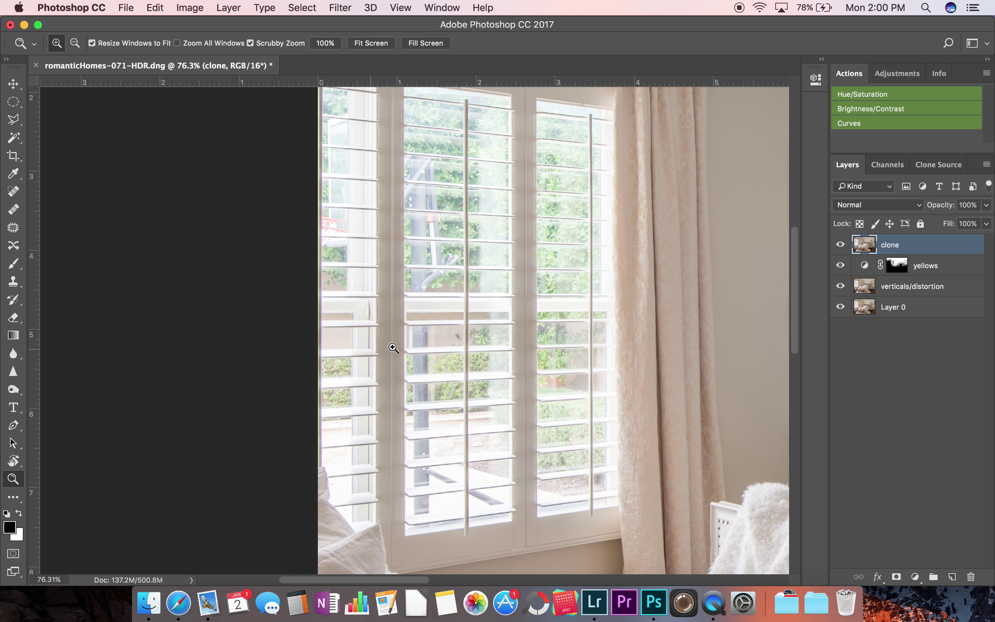
{"action": "scroll", "coordinate": [393, 348], "scroll_direction": "up", "scroll_amount": 2}
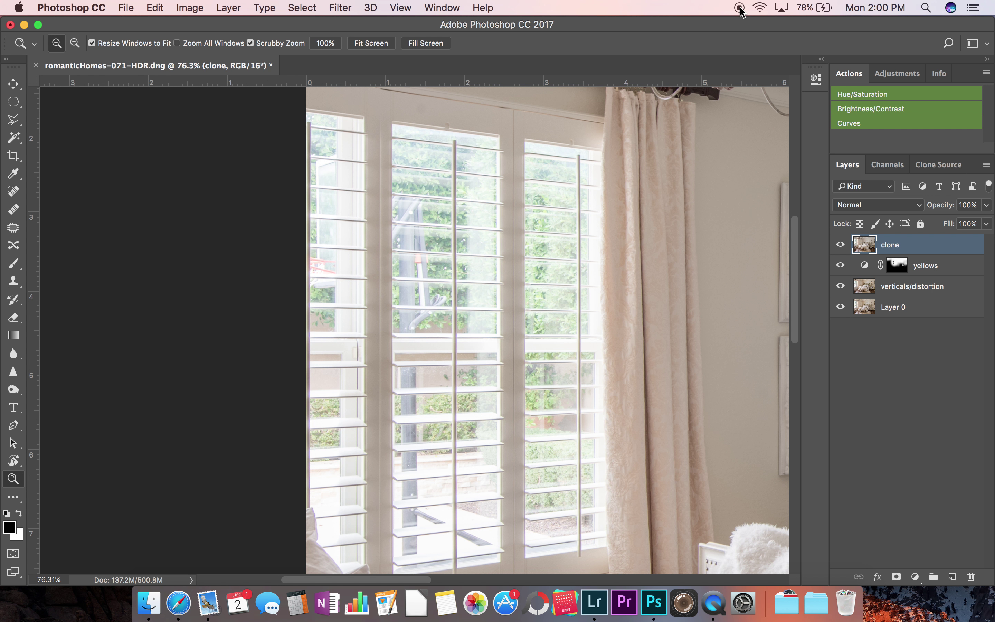